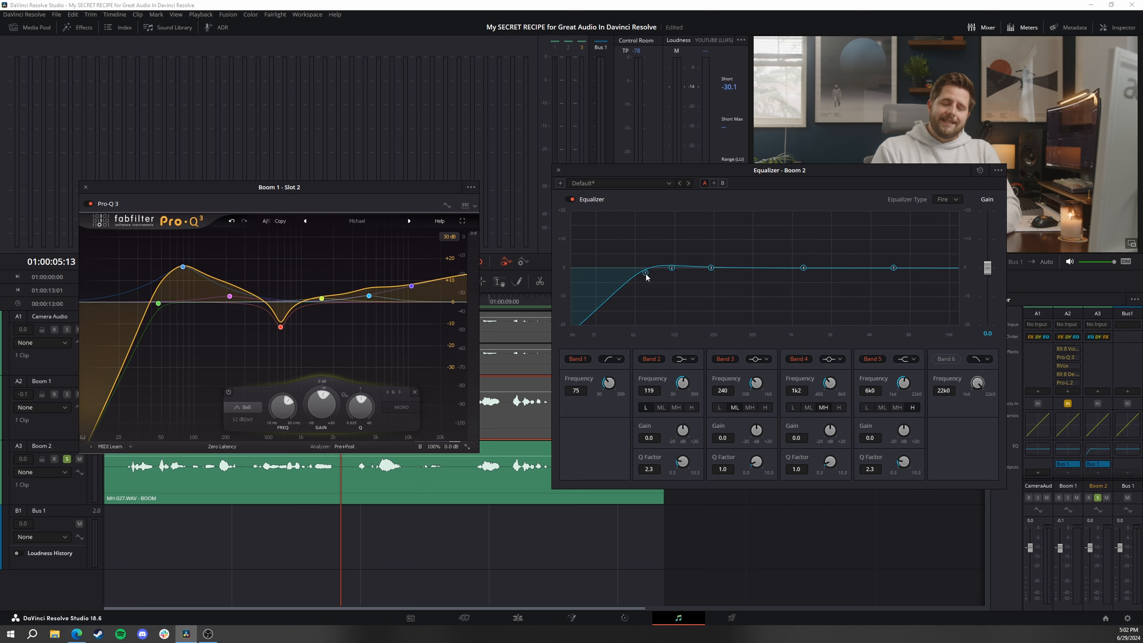
Match the Boom 2 equalizer to the Pro-Q 3 curve: +7.9 at 249 Hz, -5.7 at 594 Hz, +1.6 at 1.7 kHz, +4.4 at 5.7 kHz
left_click_drag(680, 271, 714, 245)
left_click_drag(711, 268, 755, 273)
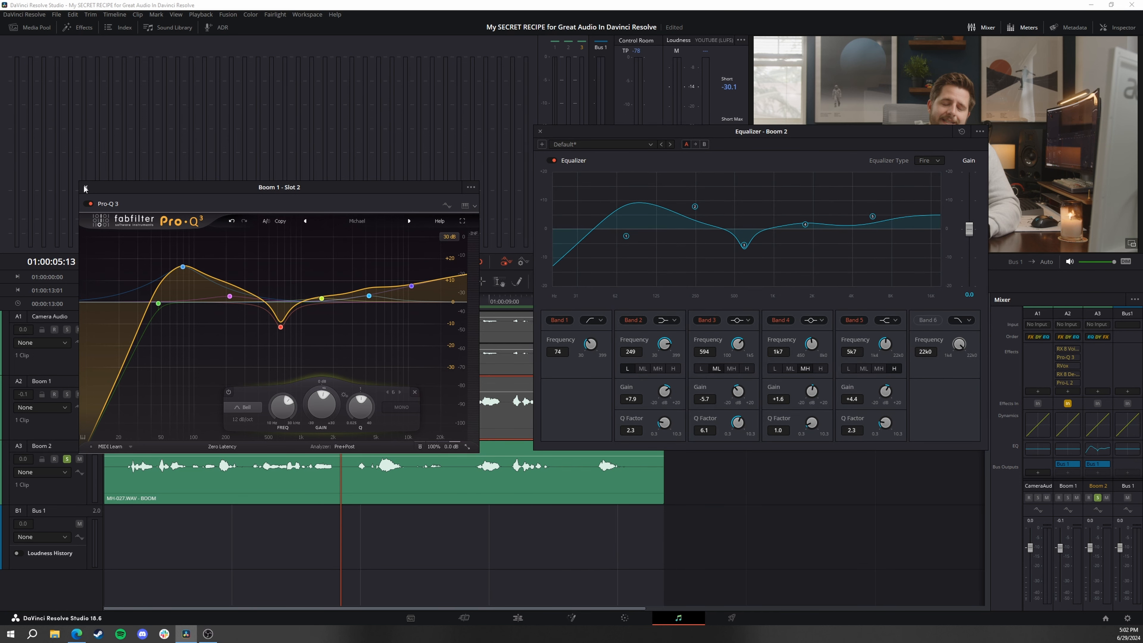
left_click(85, 187)
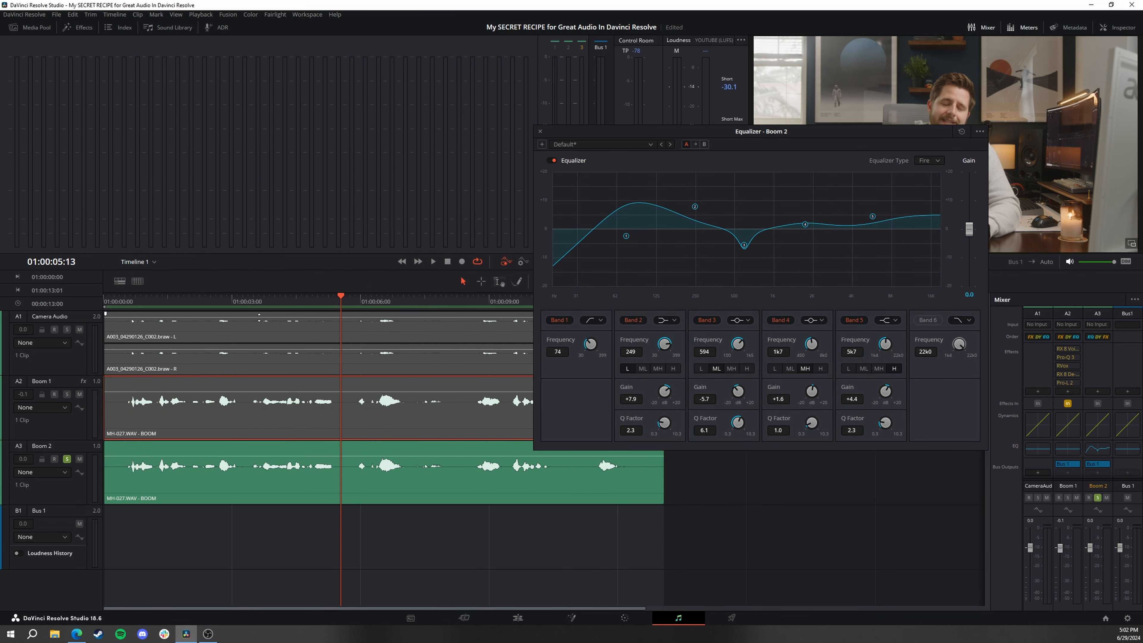
Play the dialogue from near the start and refine the Boom 2 EQ, raising band 2 to about 373 Hz and +11.6 dB and fine-tuning the mid bands
left_click(118, 301)
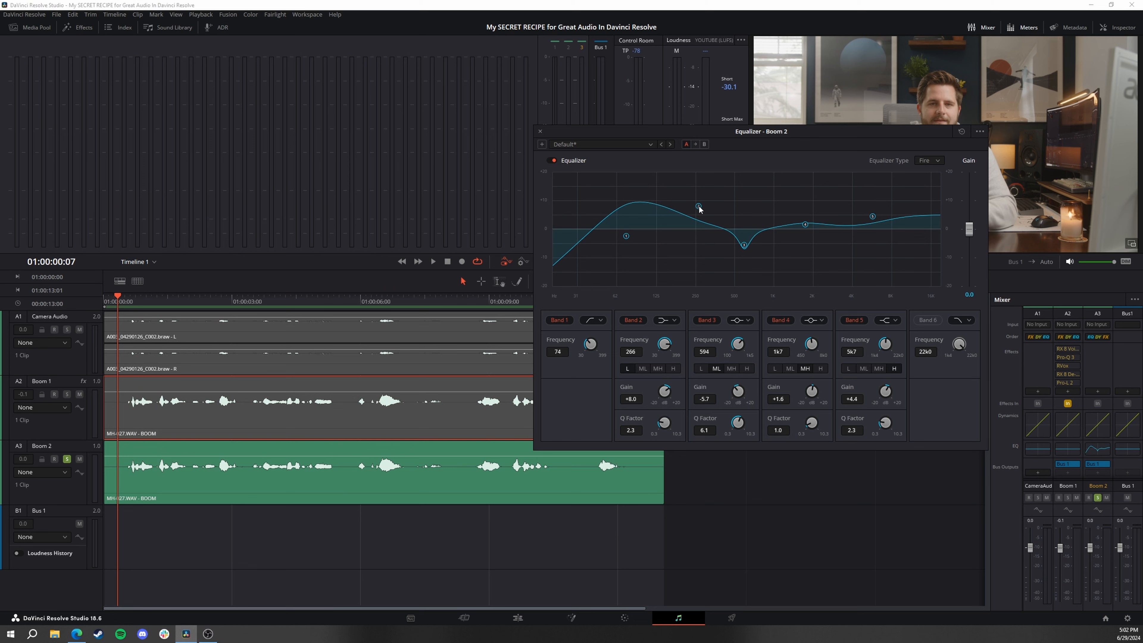
key("space")
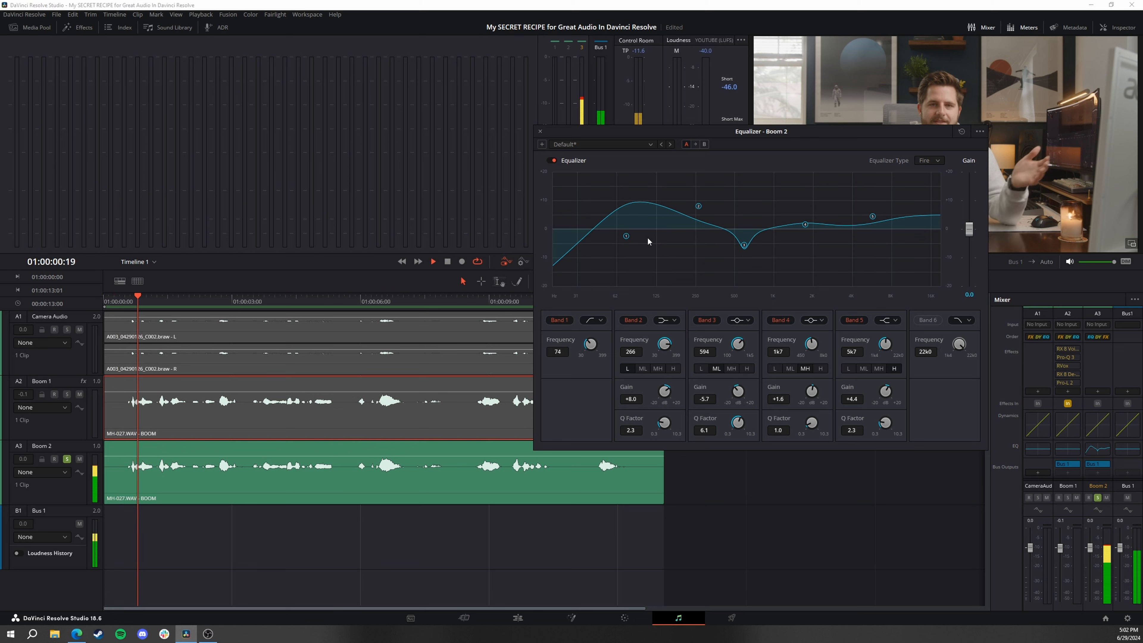
left_click_drag(699, 208, 719, 199)
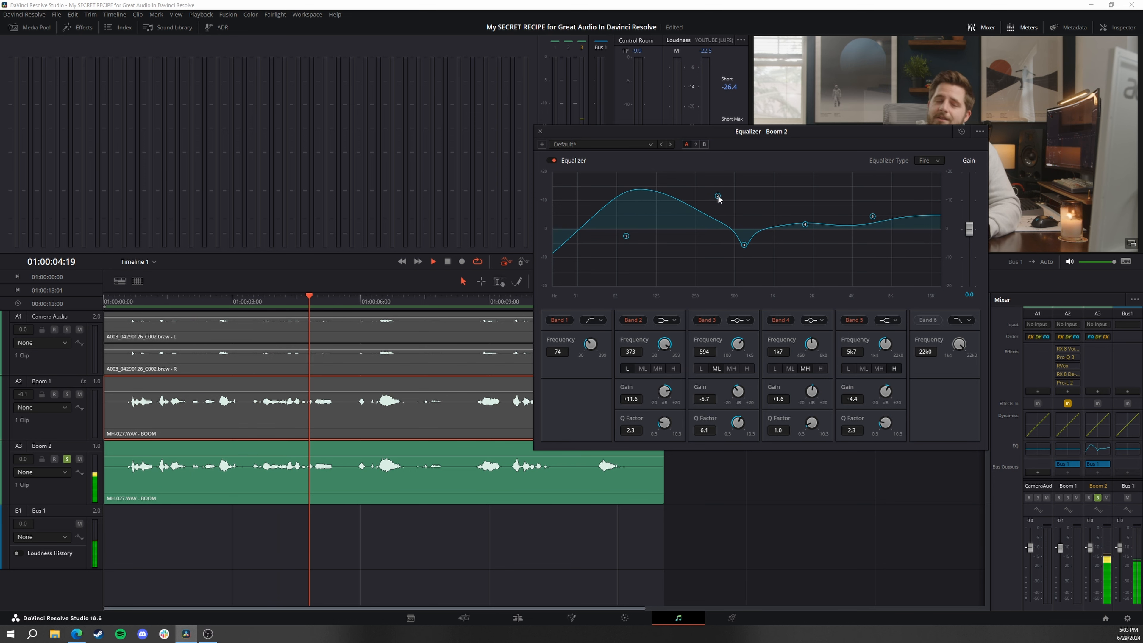
left_click_drag(744, 246, 746, 249)
left_click_drag(805, 225, 872, 215)
left_click_drag(718, 196, 717, 198)
key("space")
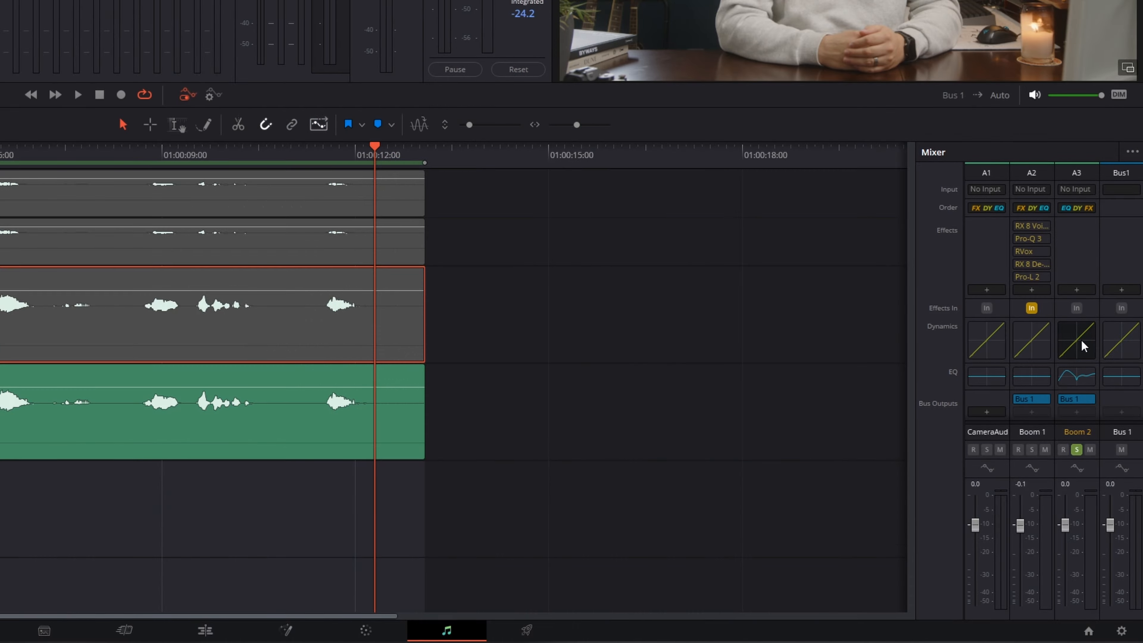
Load the Dialog leveler - Soft knee preset in the Boom 2 dynamics and reset the make-up gain to 0.0
double_click(1083, 346)
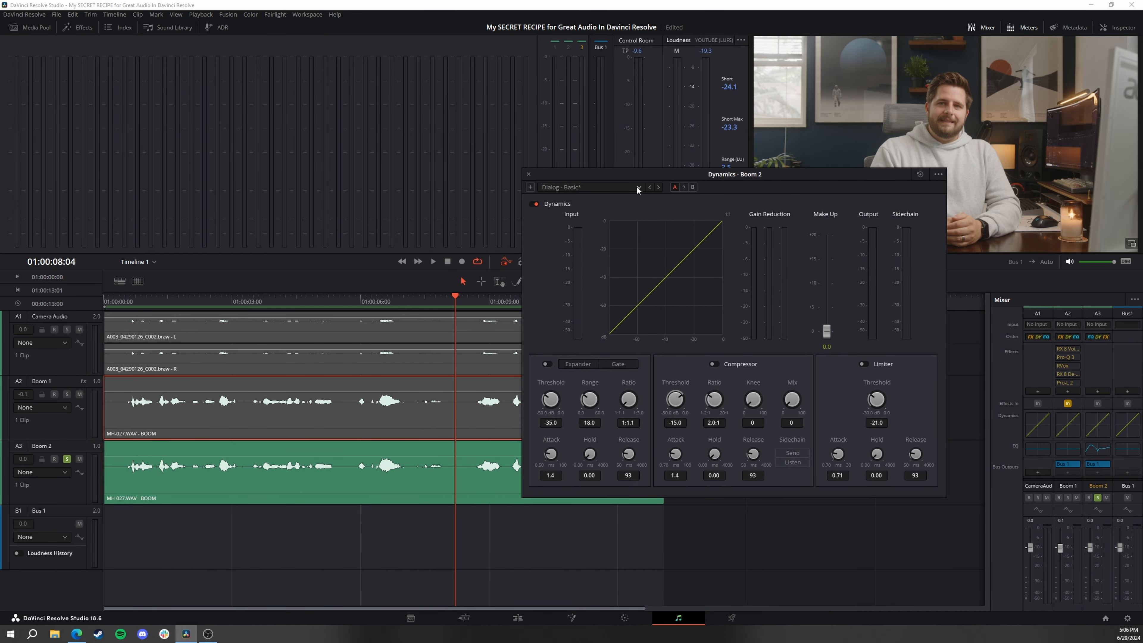
left_click(637, 187)
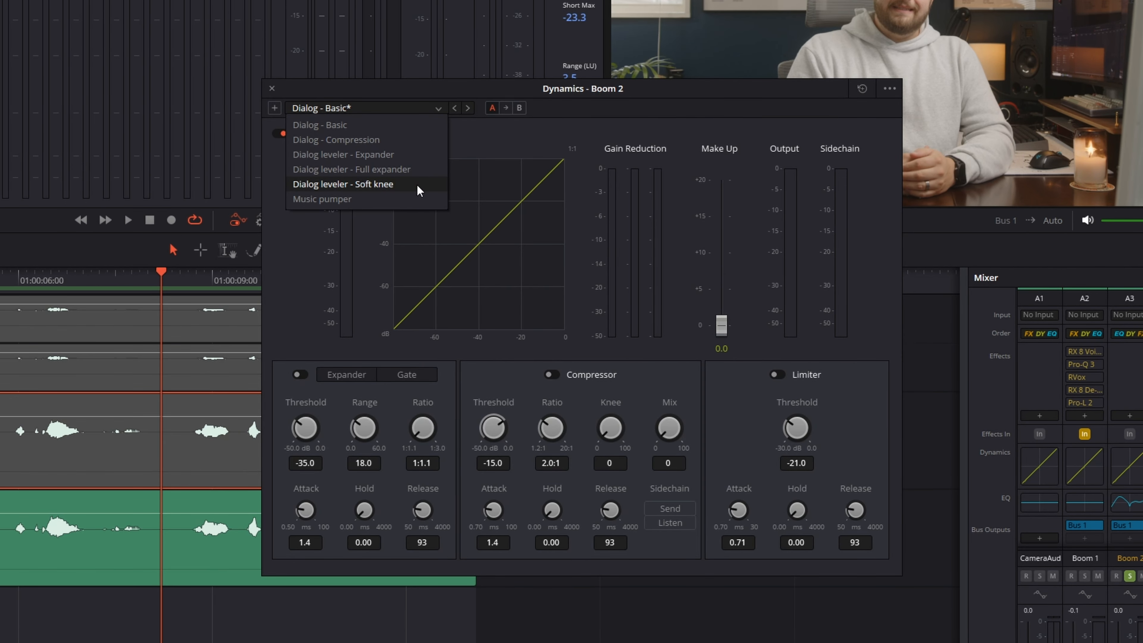
left_click(417, 185)
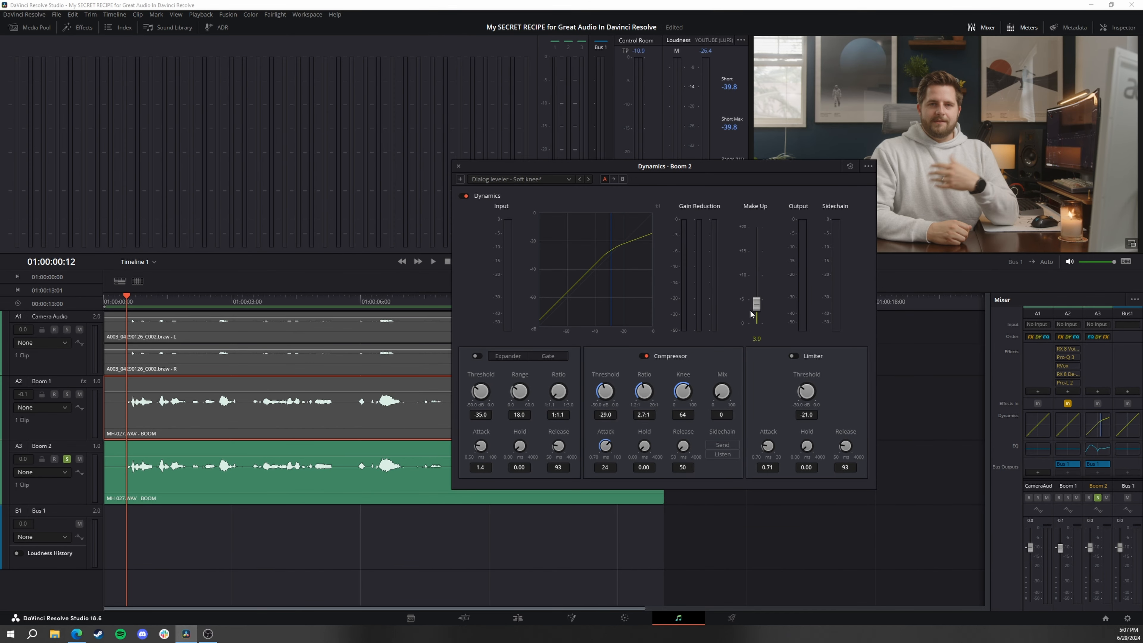
double_click(756, 305)
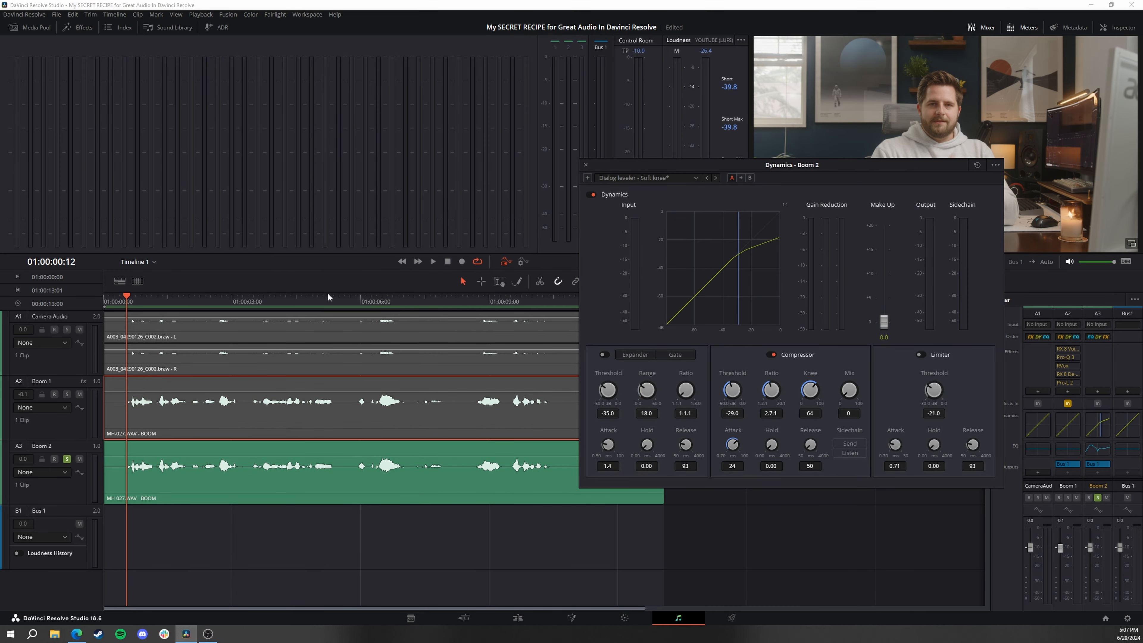
Play the dialogue from the middle of the clip and raise the Boom 2 compressor threshold to -24.0 dB
left_click(328, 298)
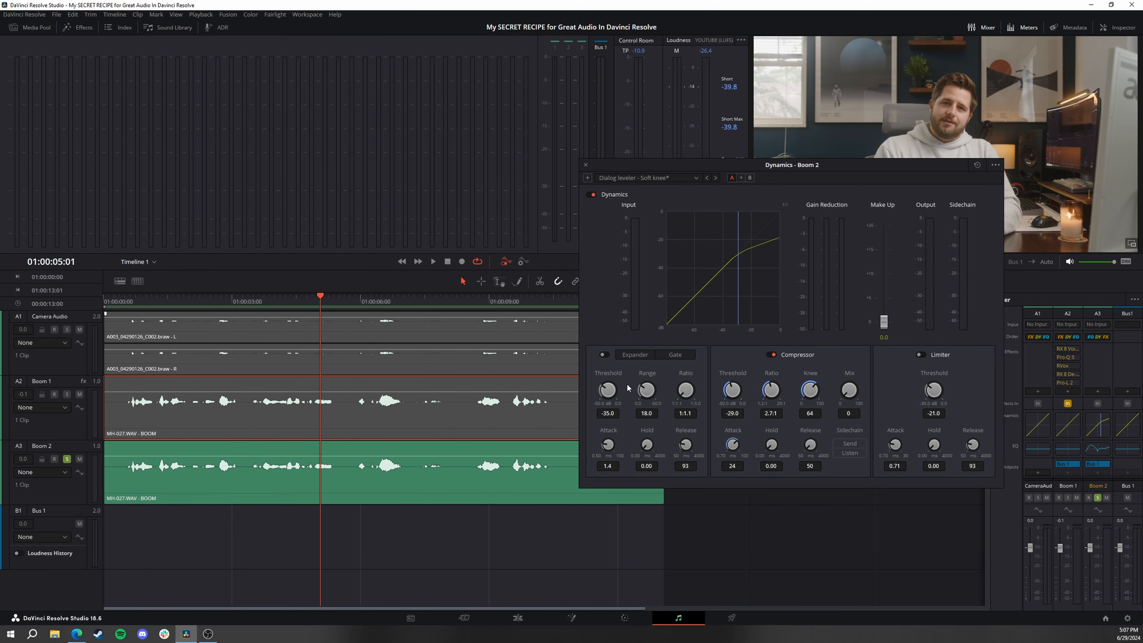
key("space")
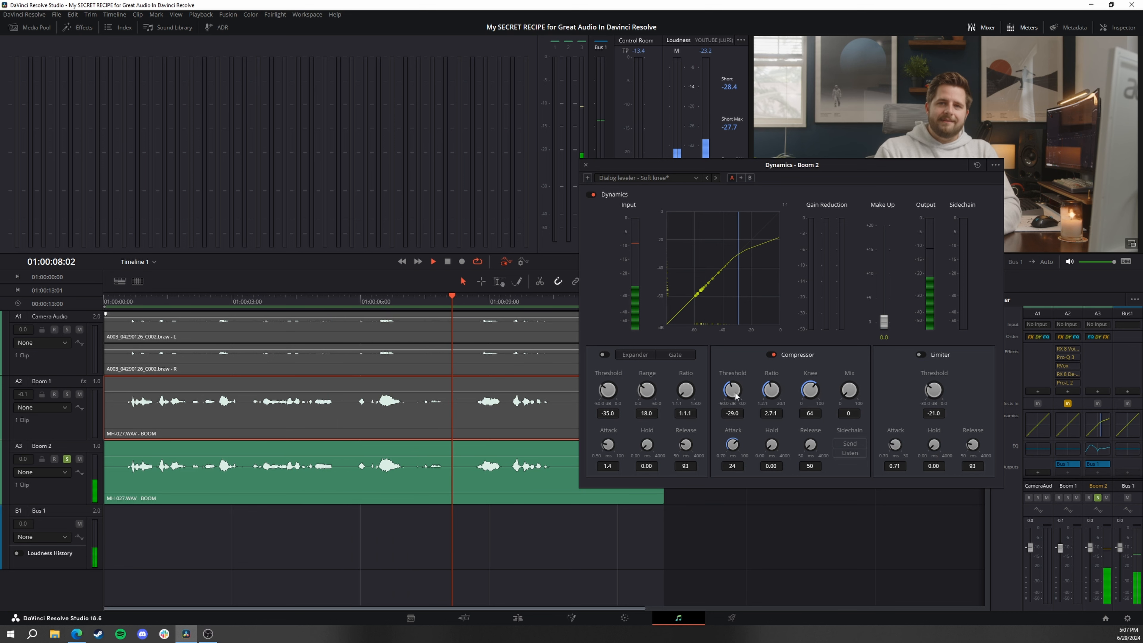
left_click_drag(735, 393, 751, 361)
key("space")
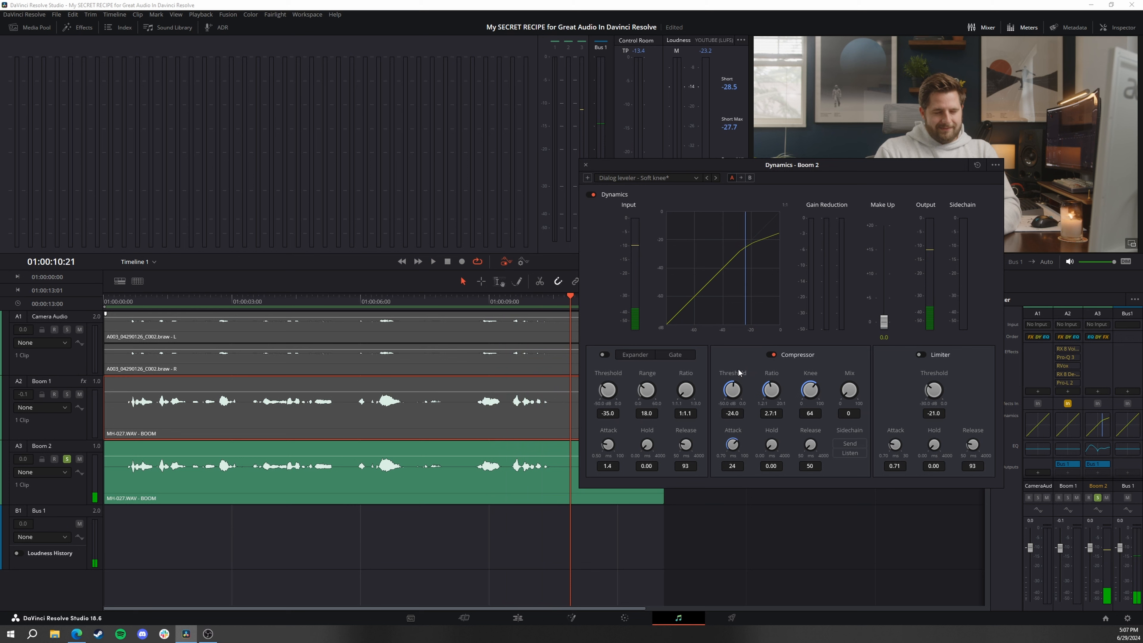
left_click(355, 296)
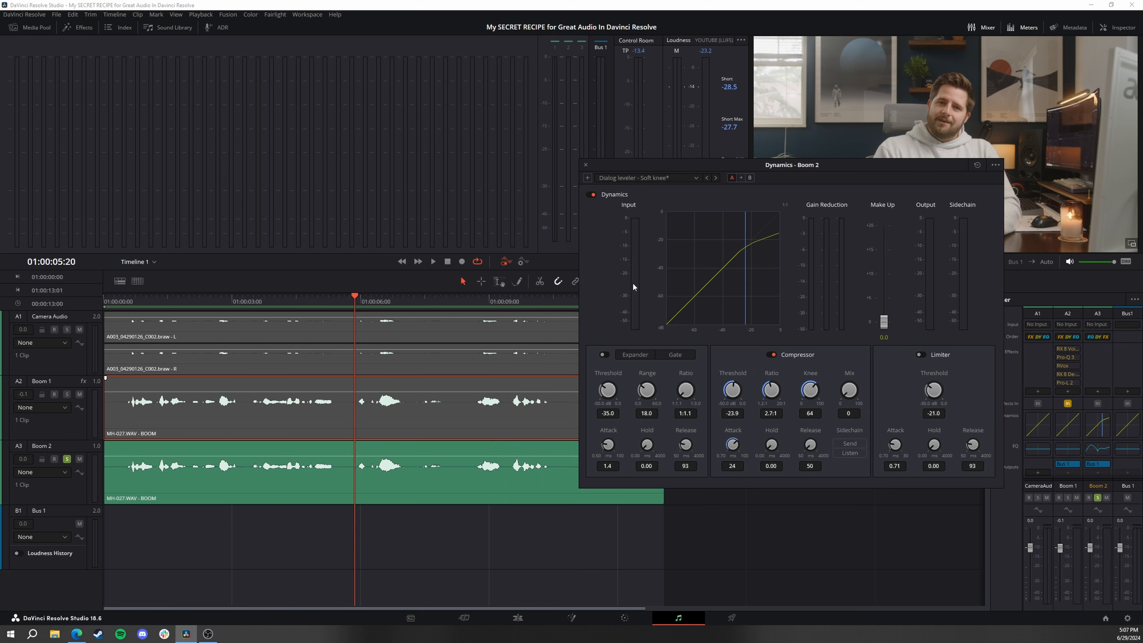
key("space")
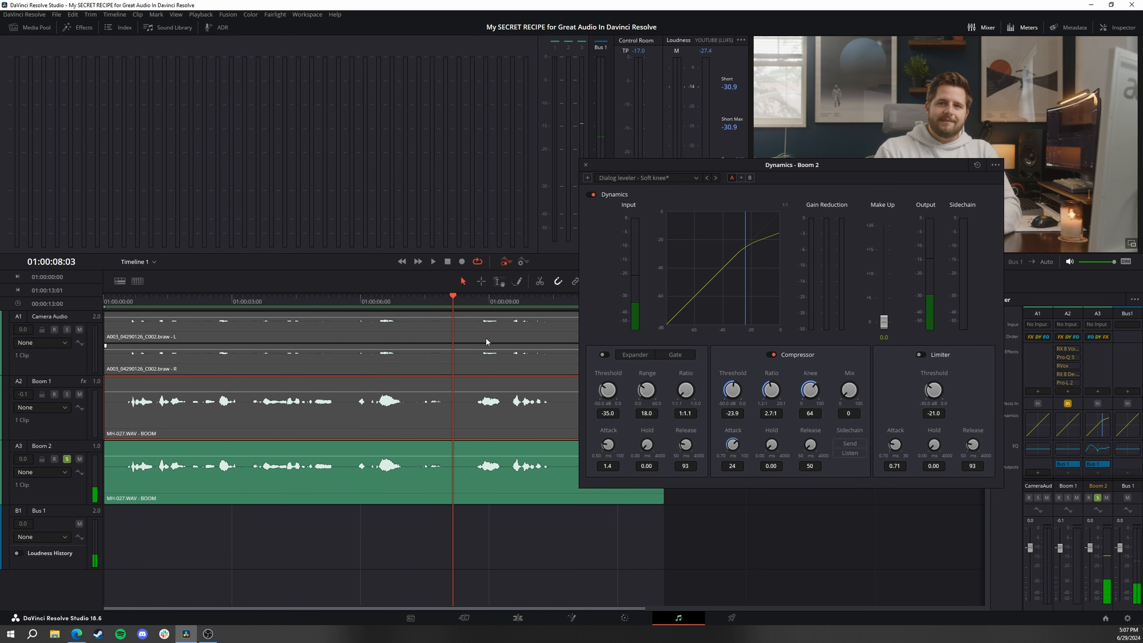
left_click_drag(432, 298, 407, 296)
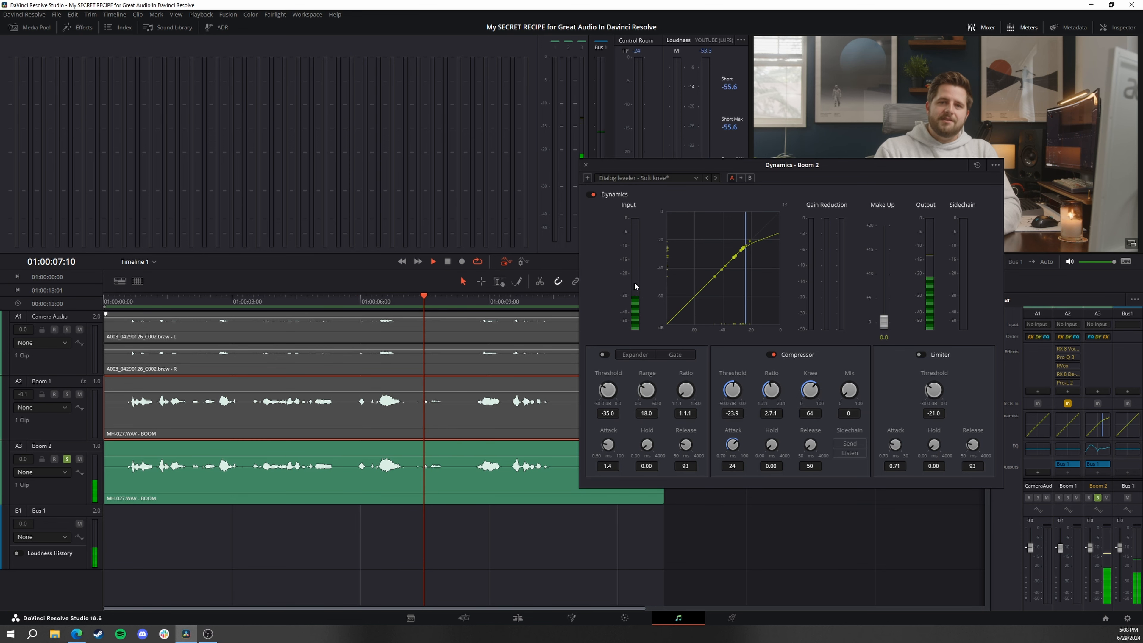
left_click_drag(730, 388, 729, 386)
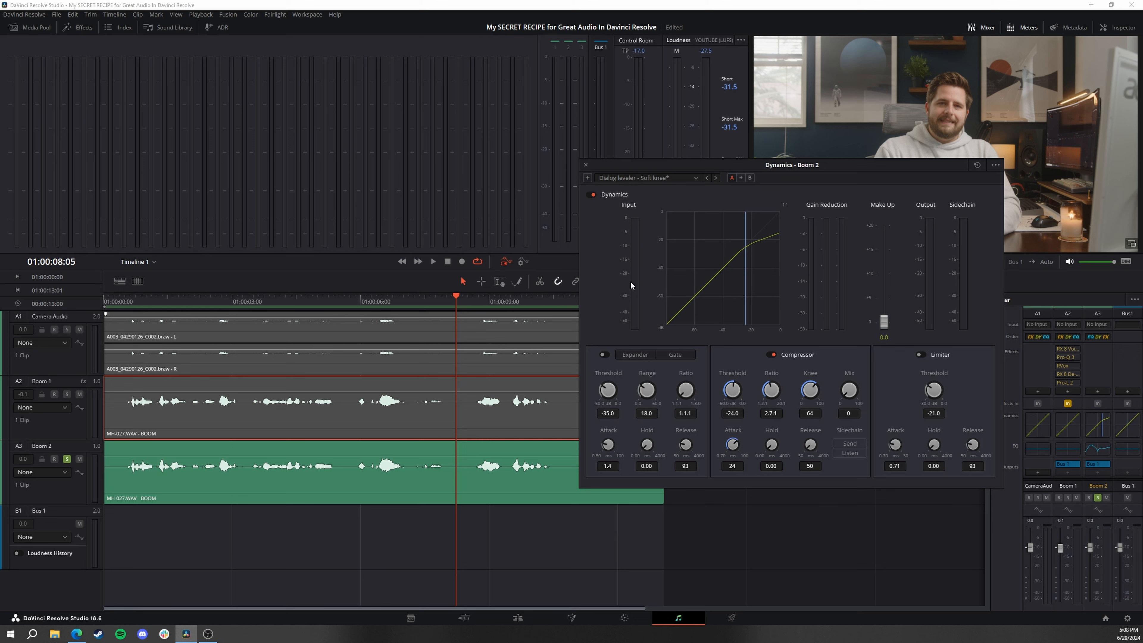
Play the clip from the start and set the compressor's make-up gain to about 3.0 dB
left_click_drag(263, 302, 94, 296)
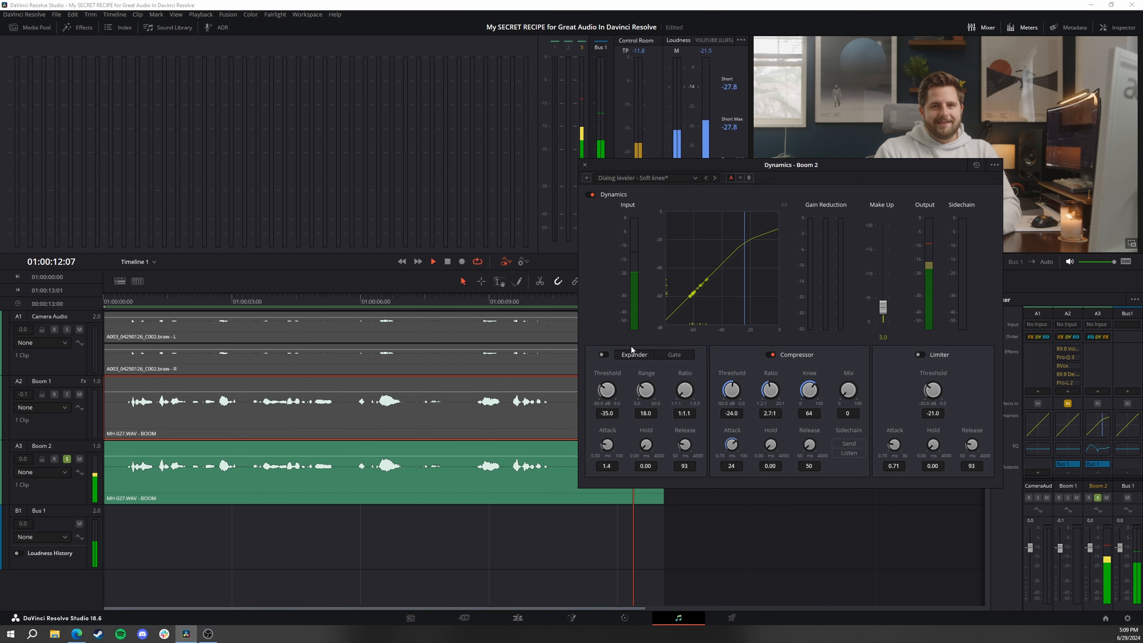
key("space")
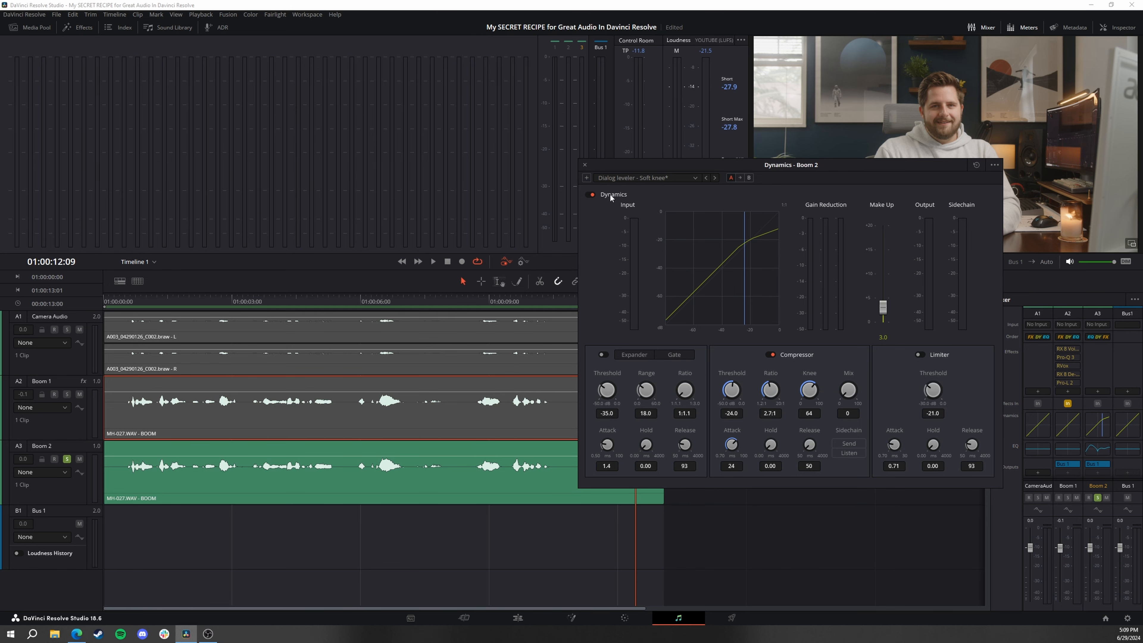
left_click_drag(621, 163, 501, 166)
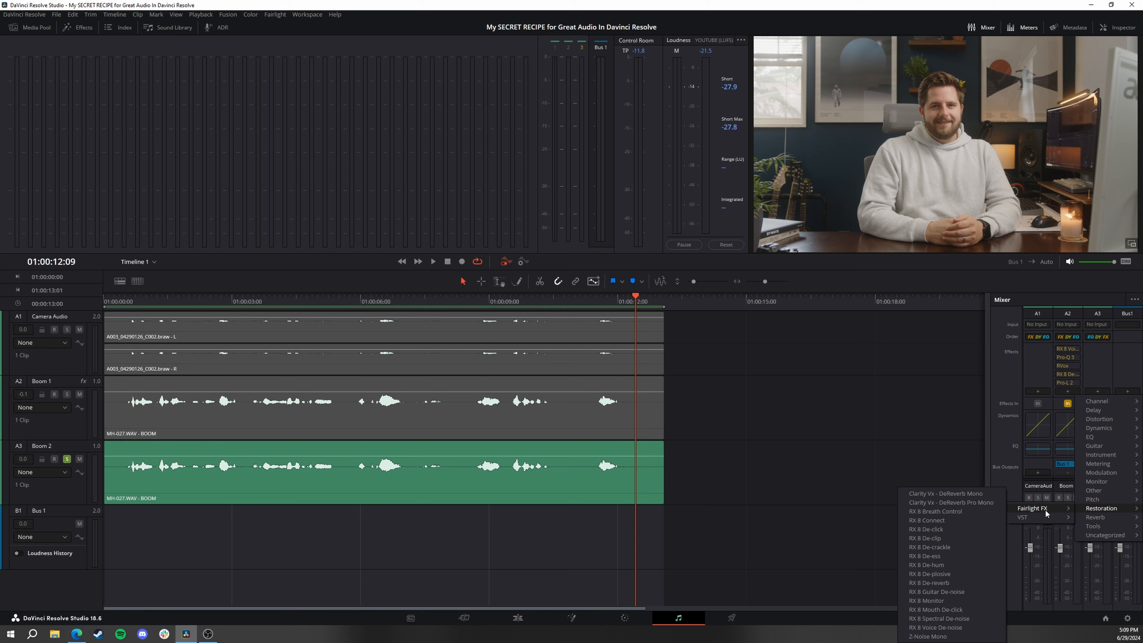
Try the Fairlight FX De-Esser on the Boom 2 track with the reaction time set to Fast
mouse_move(1045, 509)
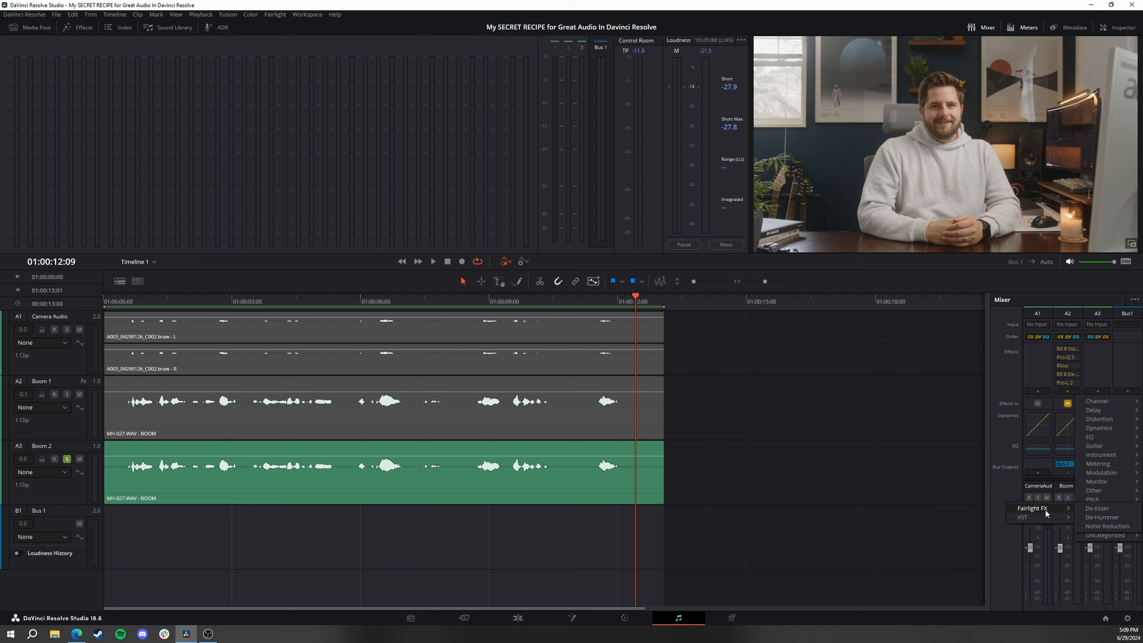
left_click(1097, 508)
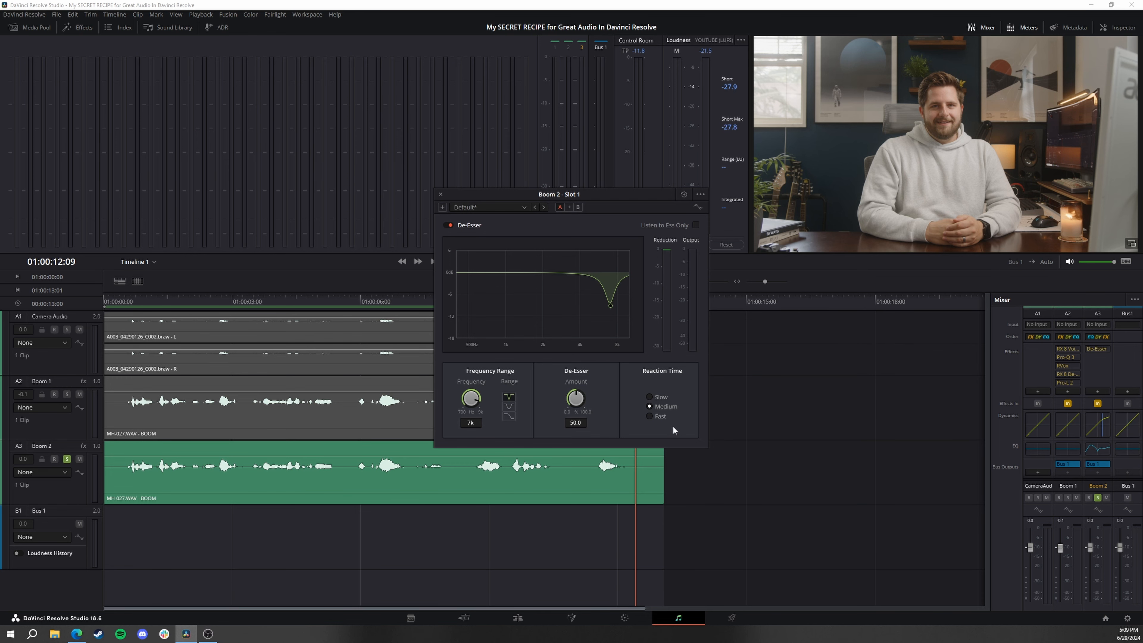
left_click(661, 415)
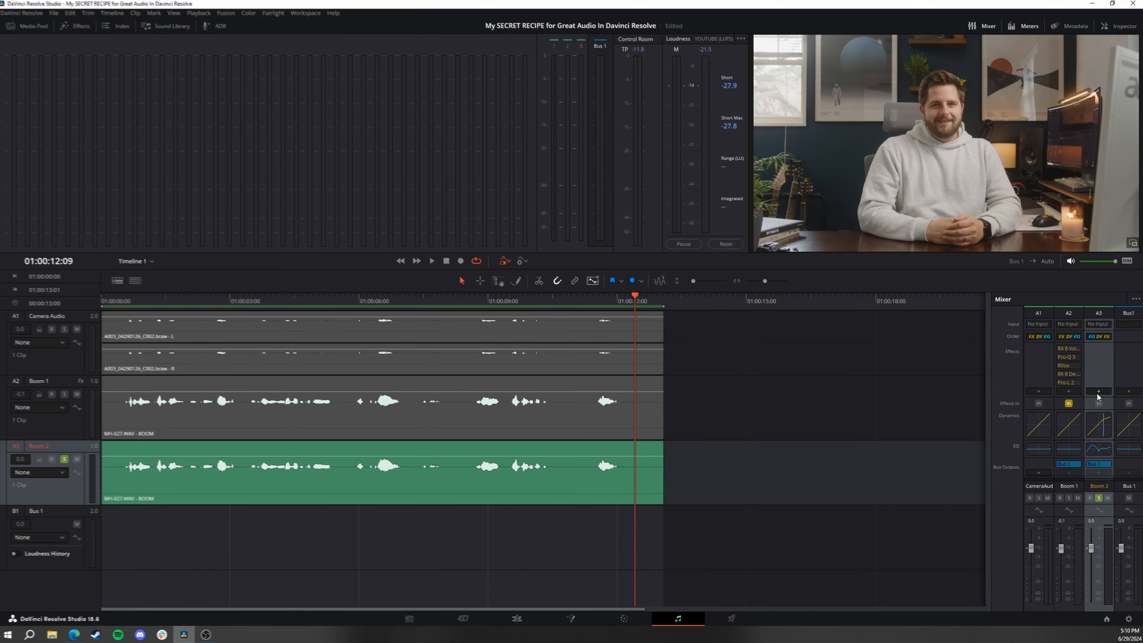
Add the TDR Nova equalizer to the Boom 2 effects and load its De-ess (split) preset
left_click(1098, 392)
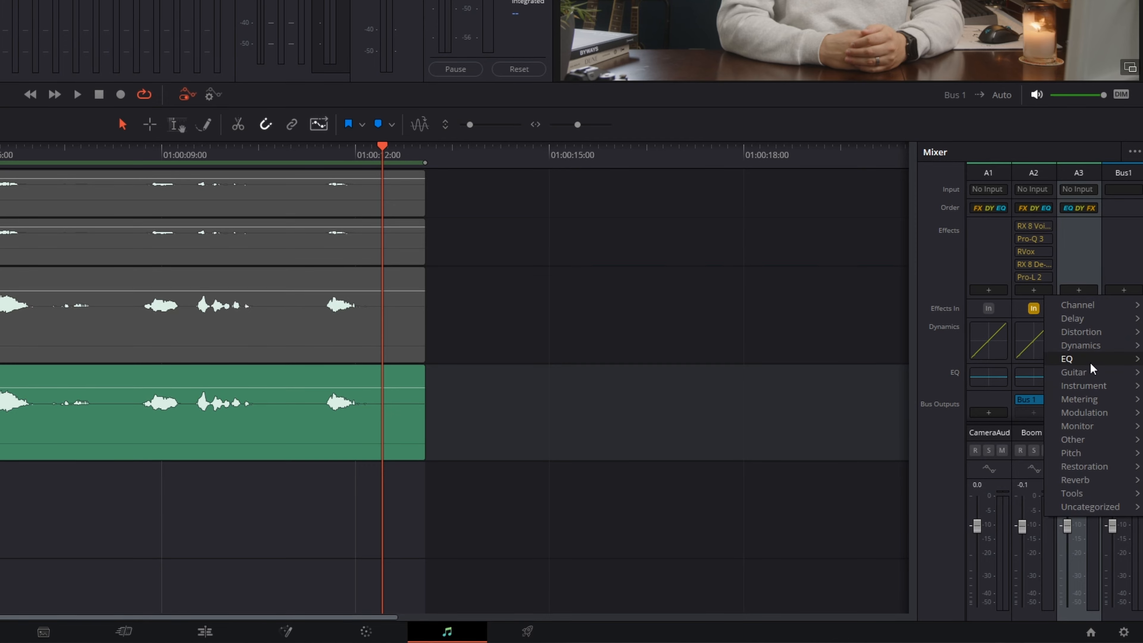
mouse_move(1089, 363)
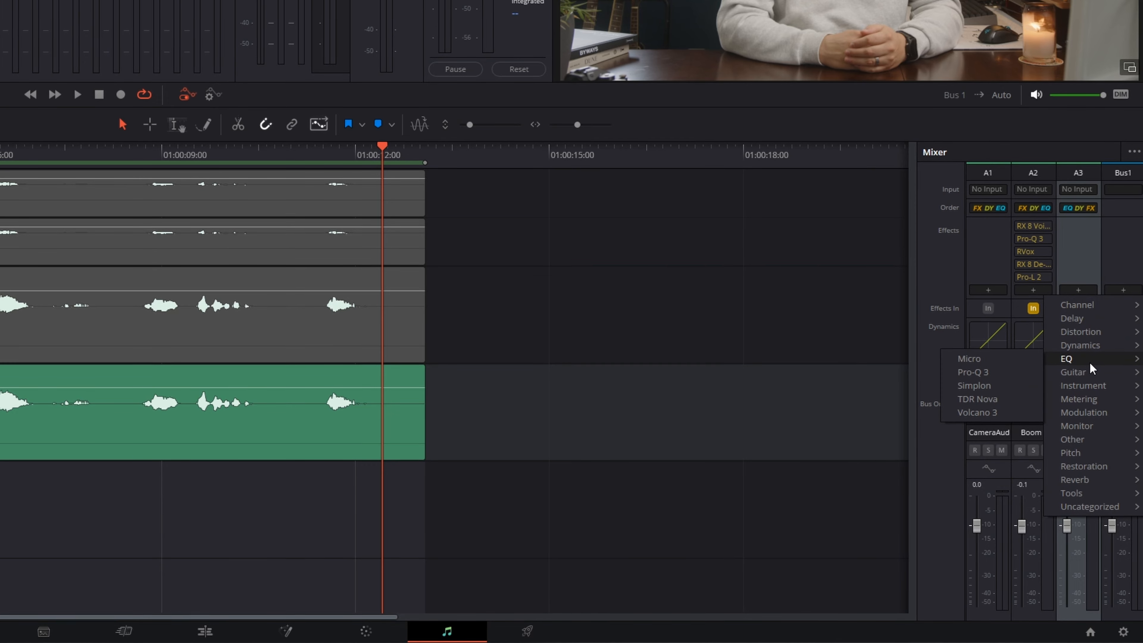
left_click(983, 399)
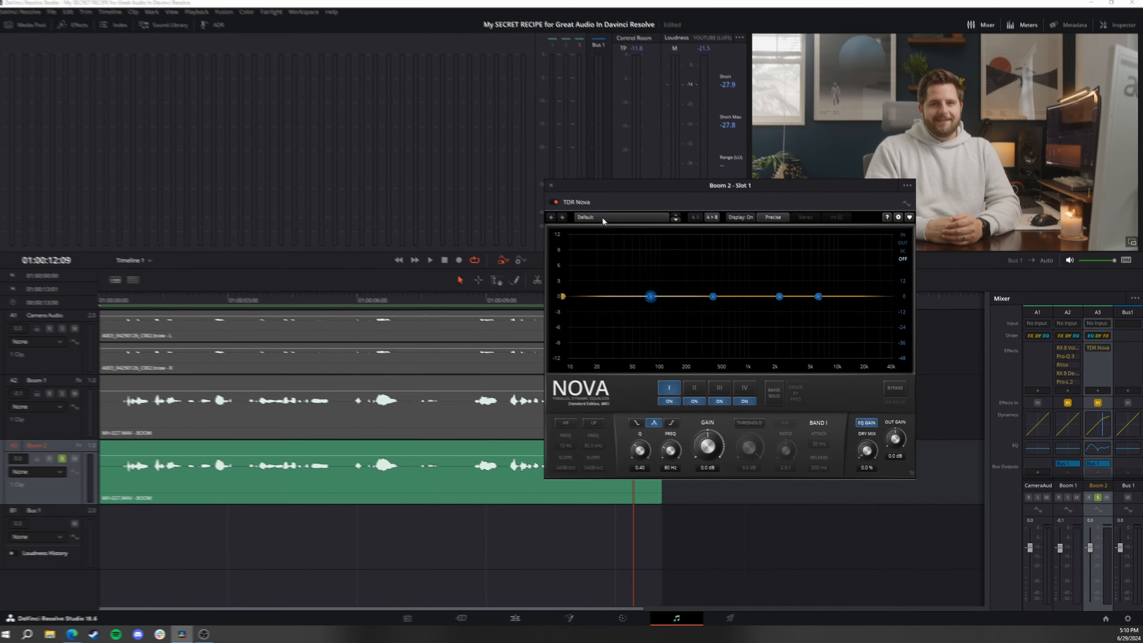
left_click(606, 220)
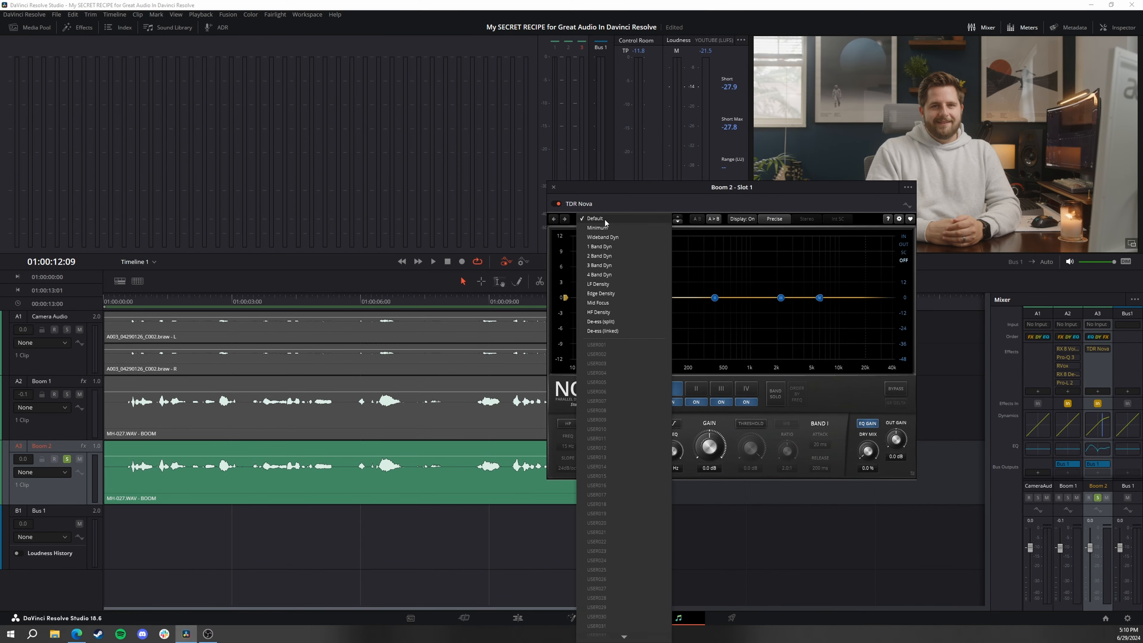
left_click(609, 321)
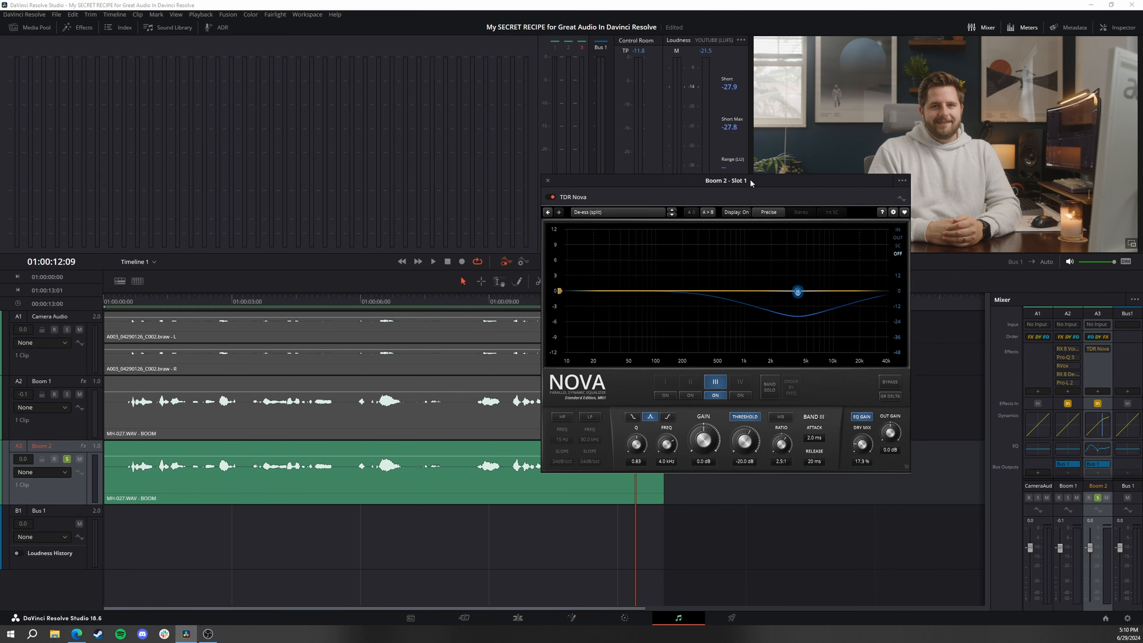
Shift Nova's de-essing band to about 8.0 kHz with about -0.5 dB gain while the dialogue plays
left_click_drag(751, 185, 862, 159)
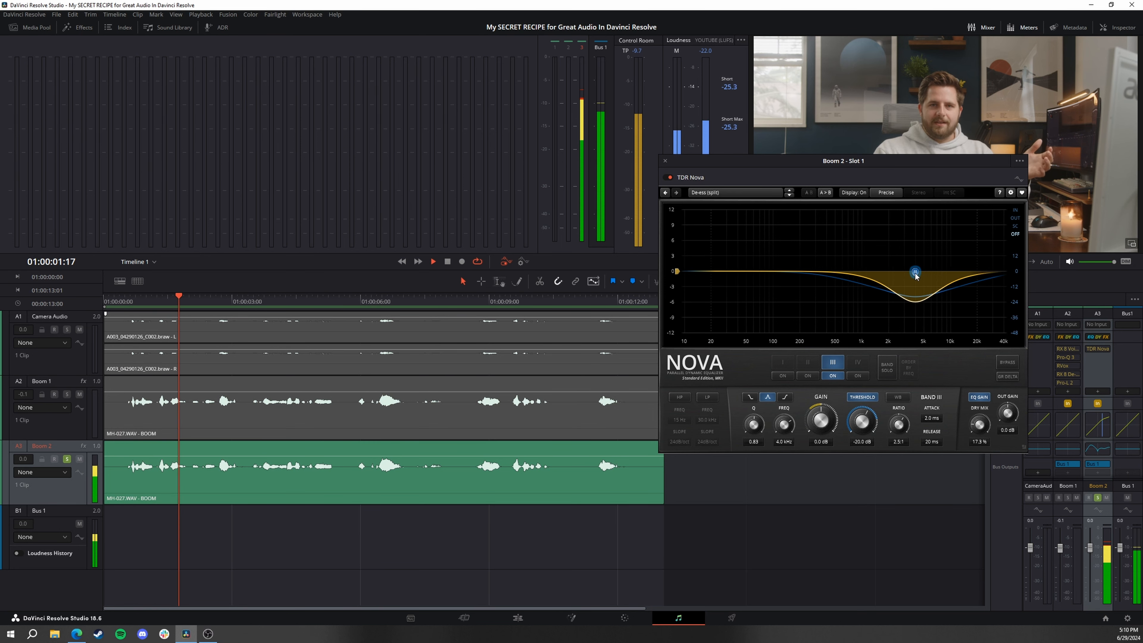
left_click_drag(917, 273, 944, 277)
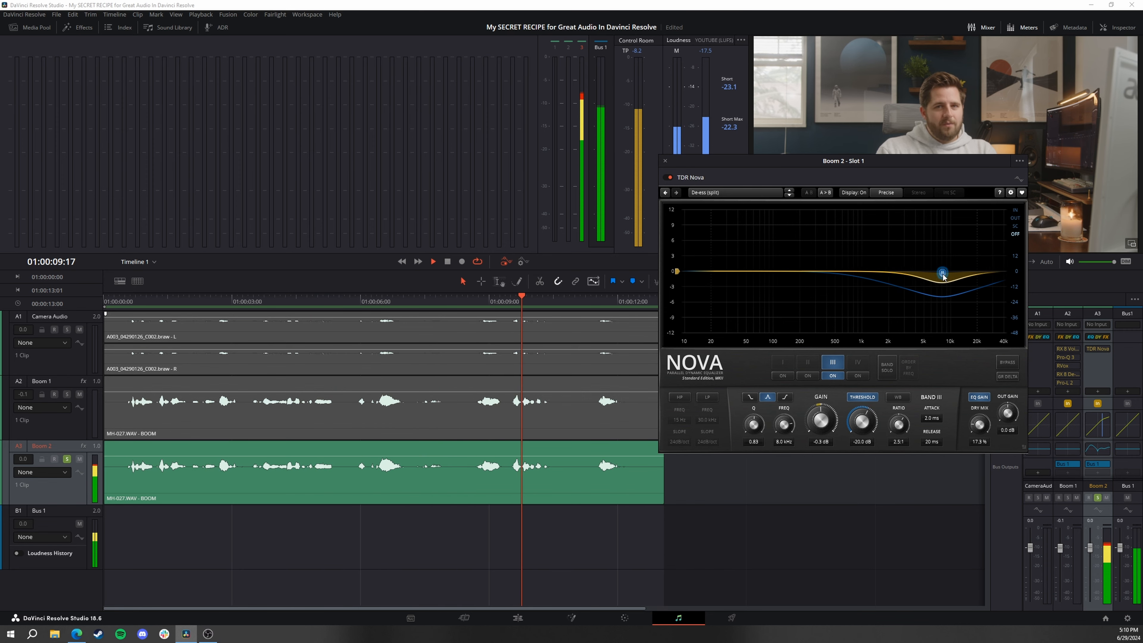
left_click_drag(943, 278, 942, 278)
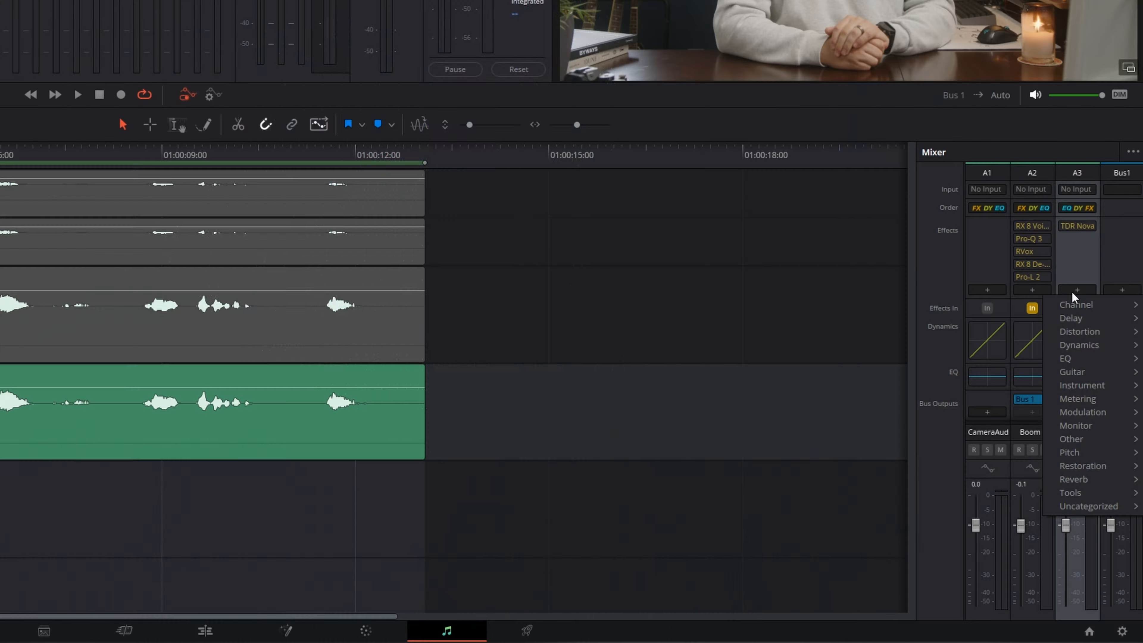
Add the Fairlight FX Limiter to the Boom 2 effects after TDR Nova and set its ceiling to -2.0 dB
mouse_move(1096, 346)
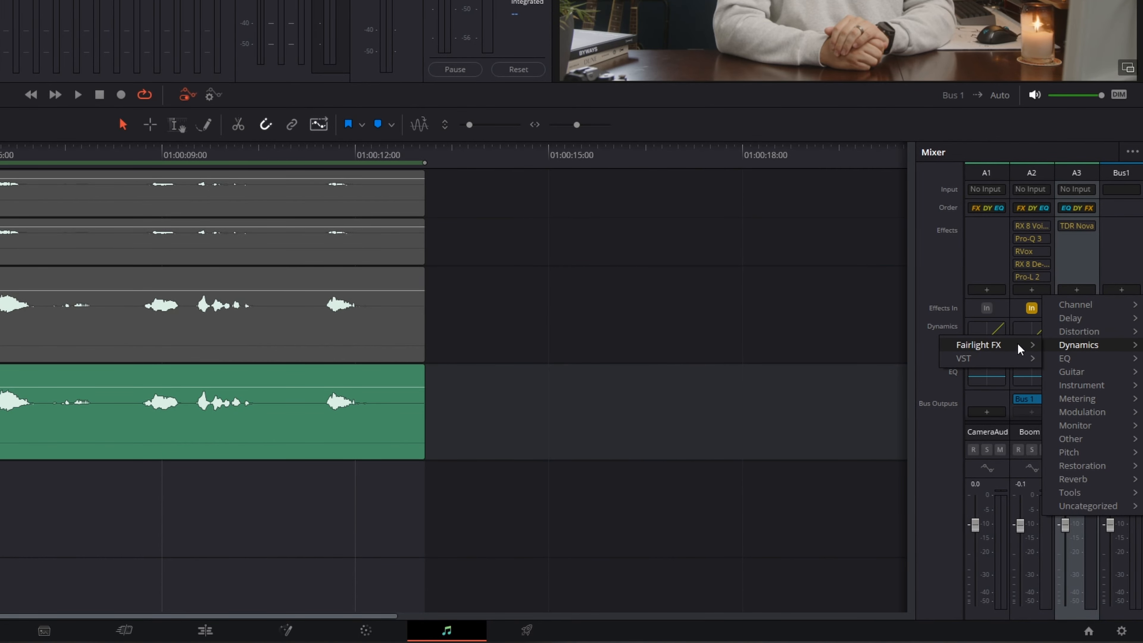
mouse_move(989, 349)
left_click(876, 346)
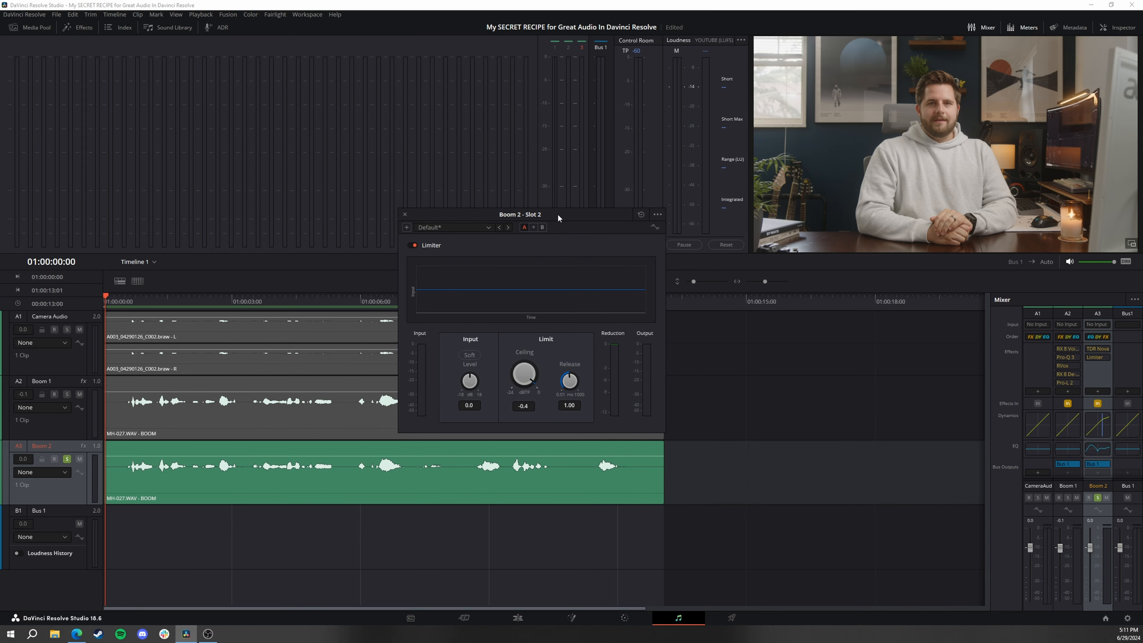
left_click_drag(558, 217, 530, 177)
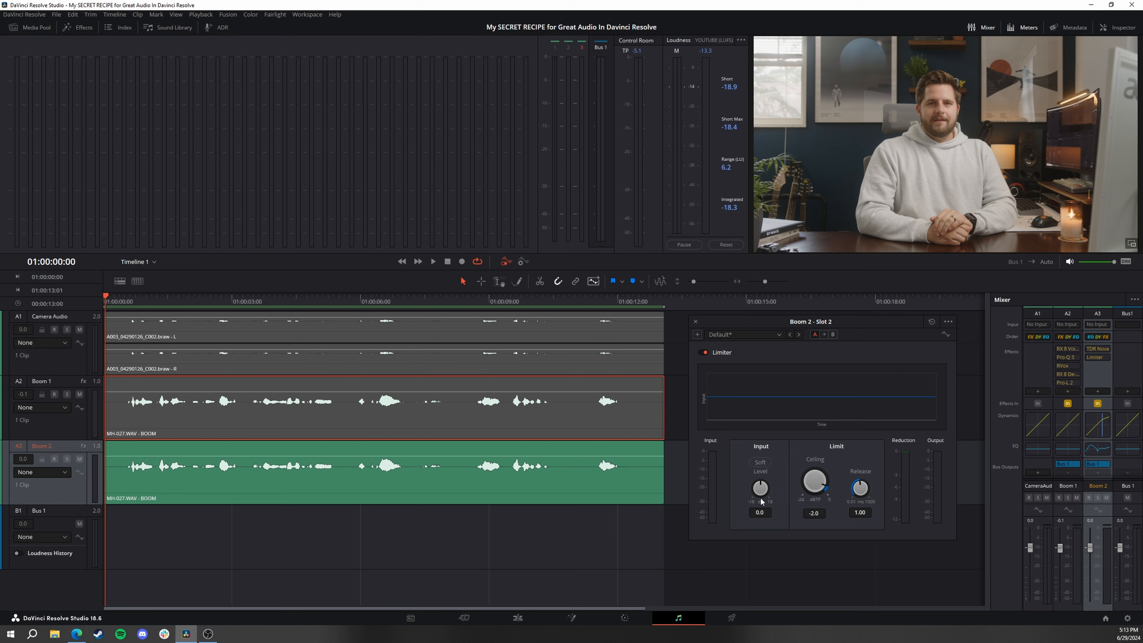
Play the timeline from the start to judge the limiter's input level on Boom 2
key("space")
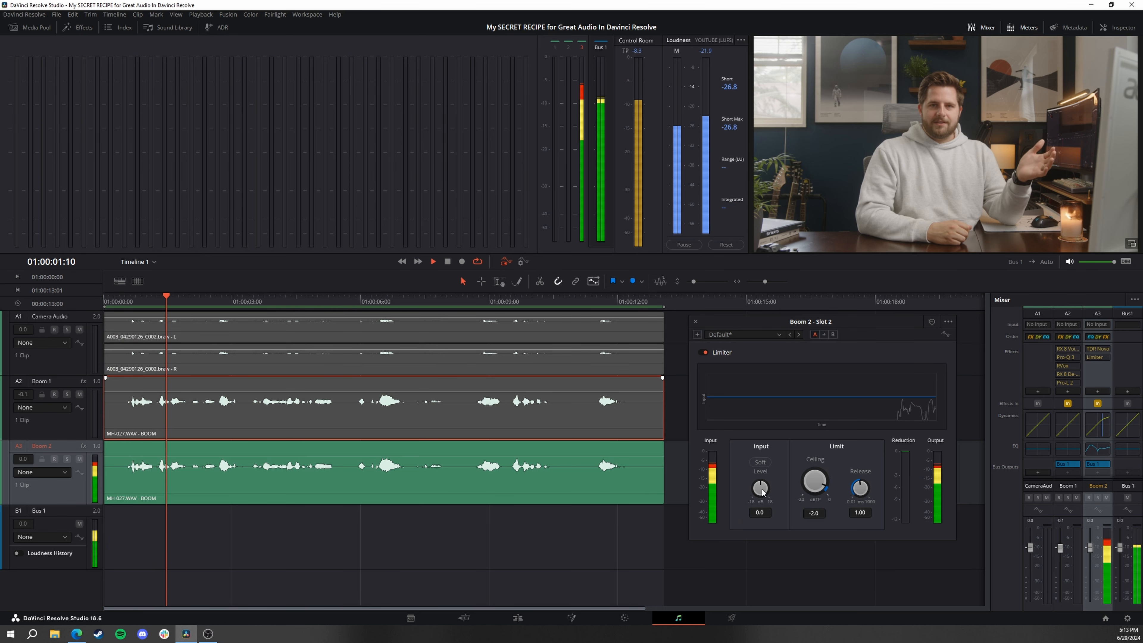